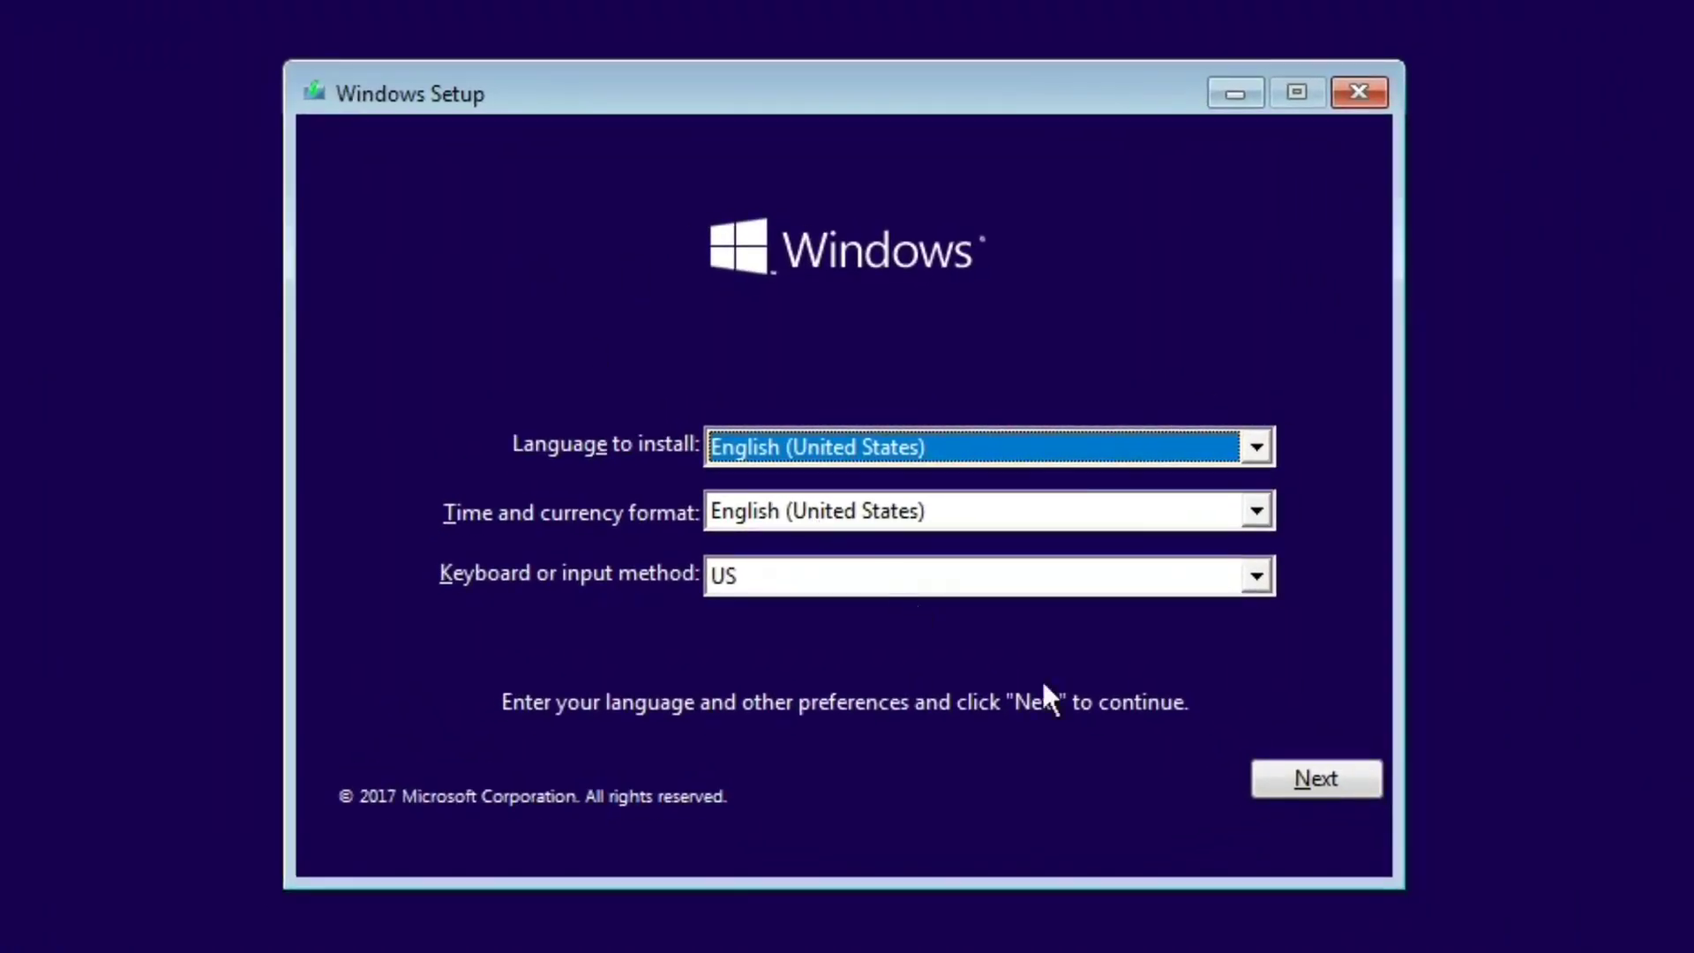
Keep the default language settings and go to Troubleshoot > Advanced options > Command Prompt.
click(1297, 779)
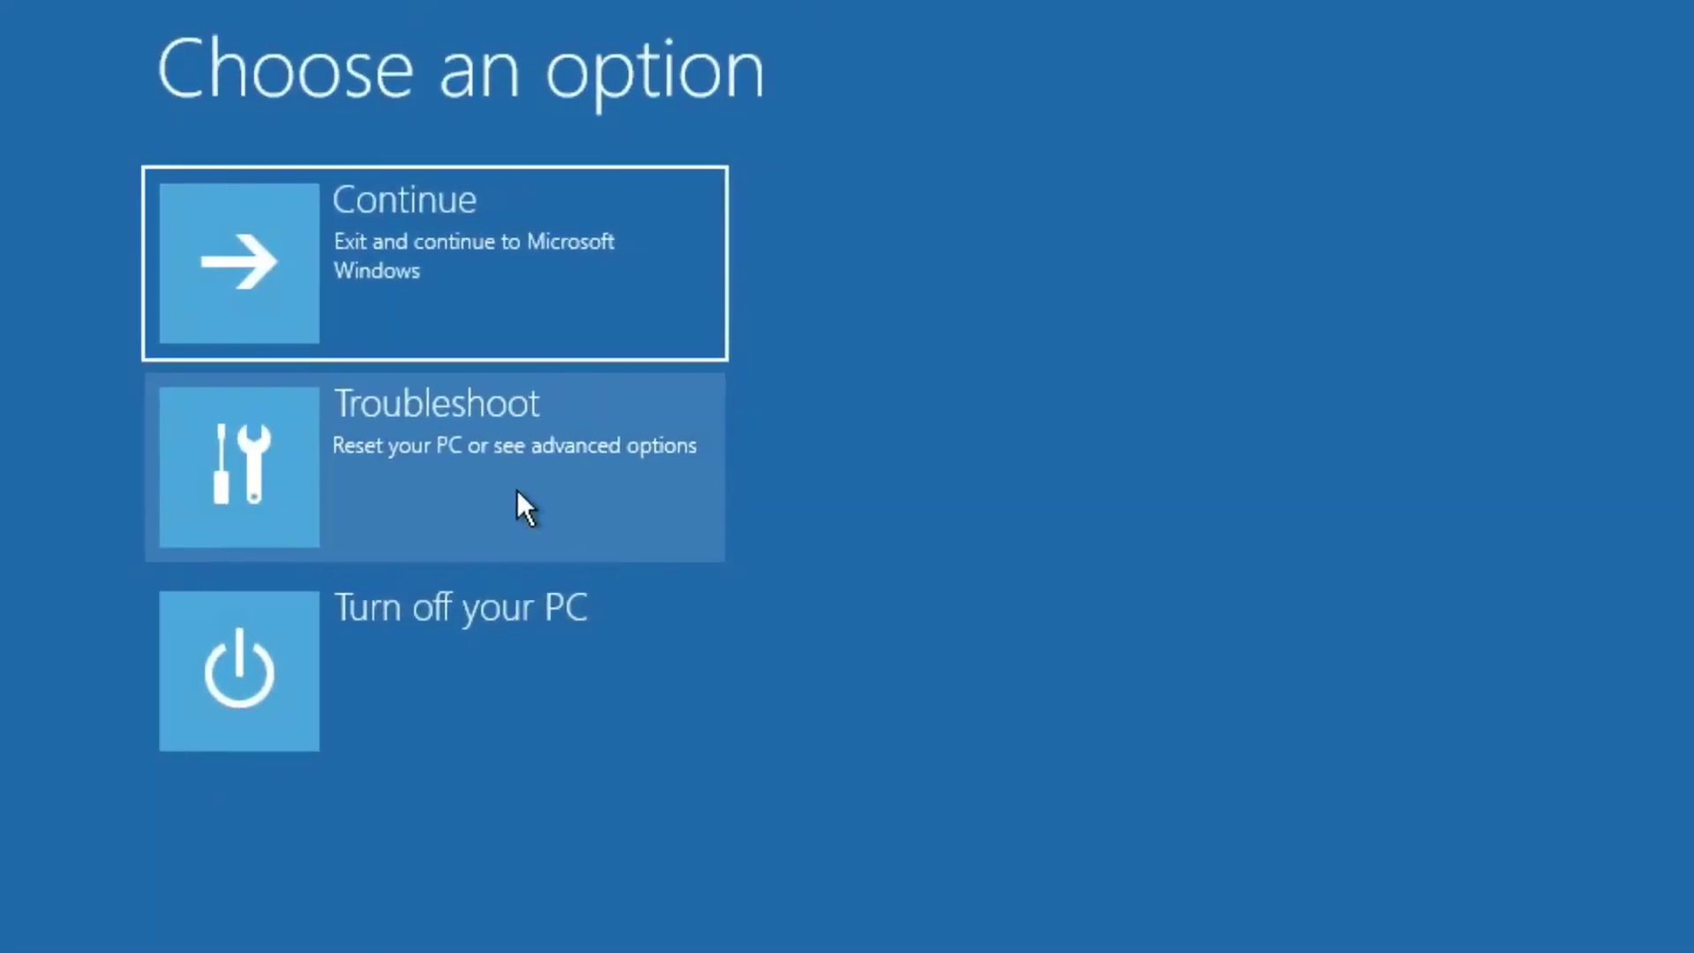
click(518, 491)
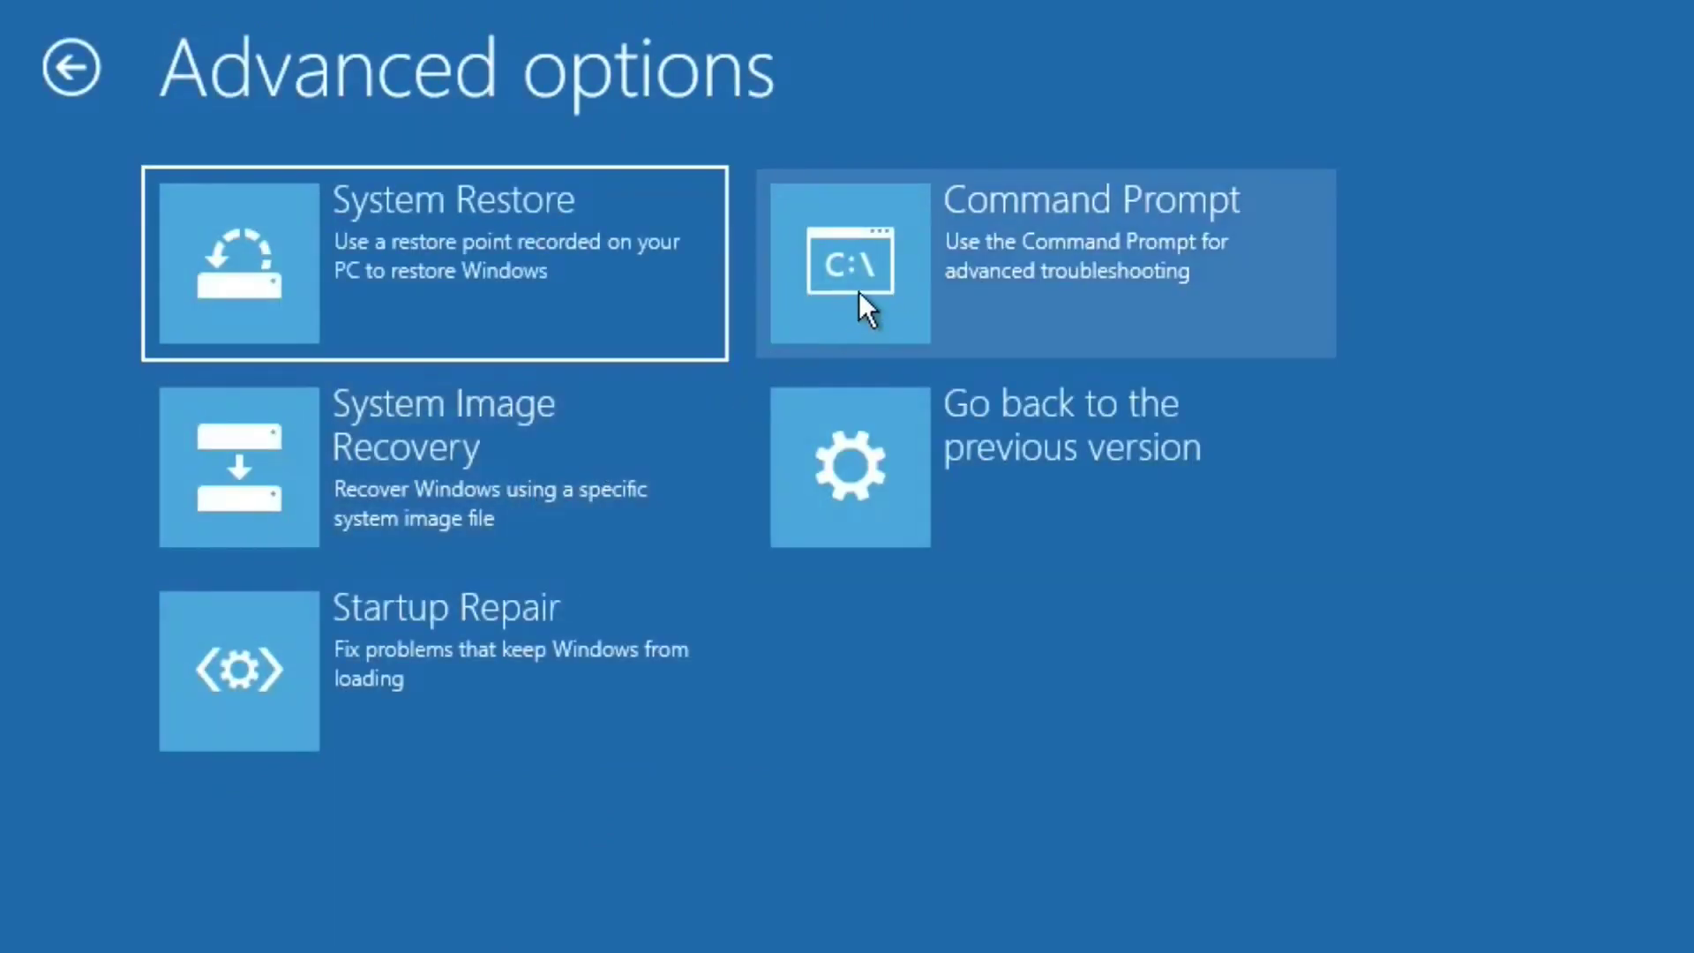
click(868, 292)
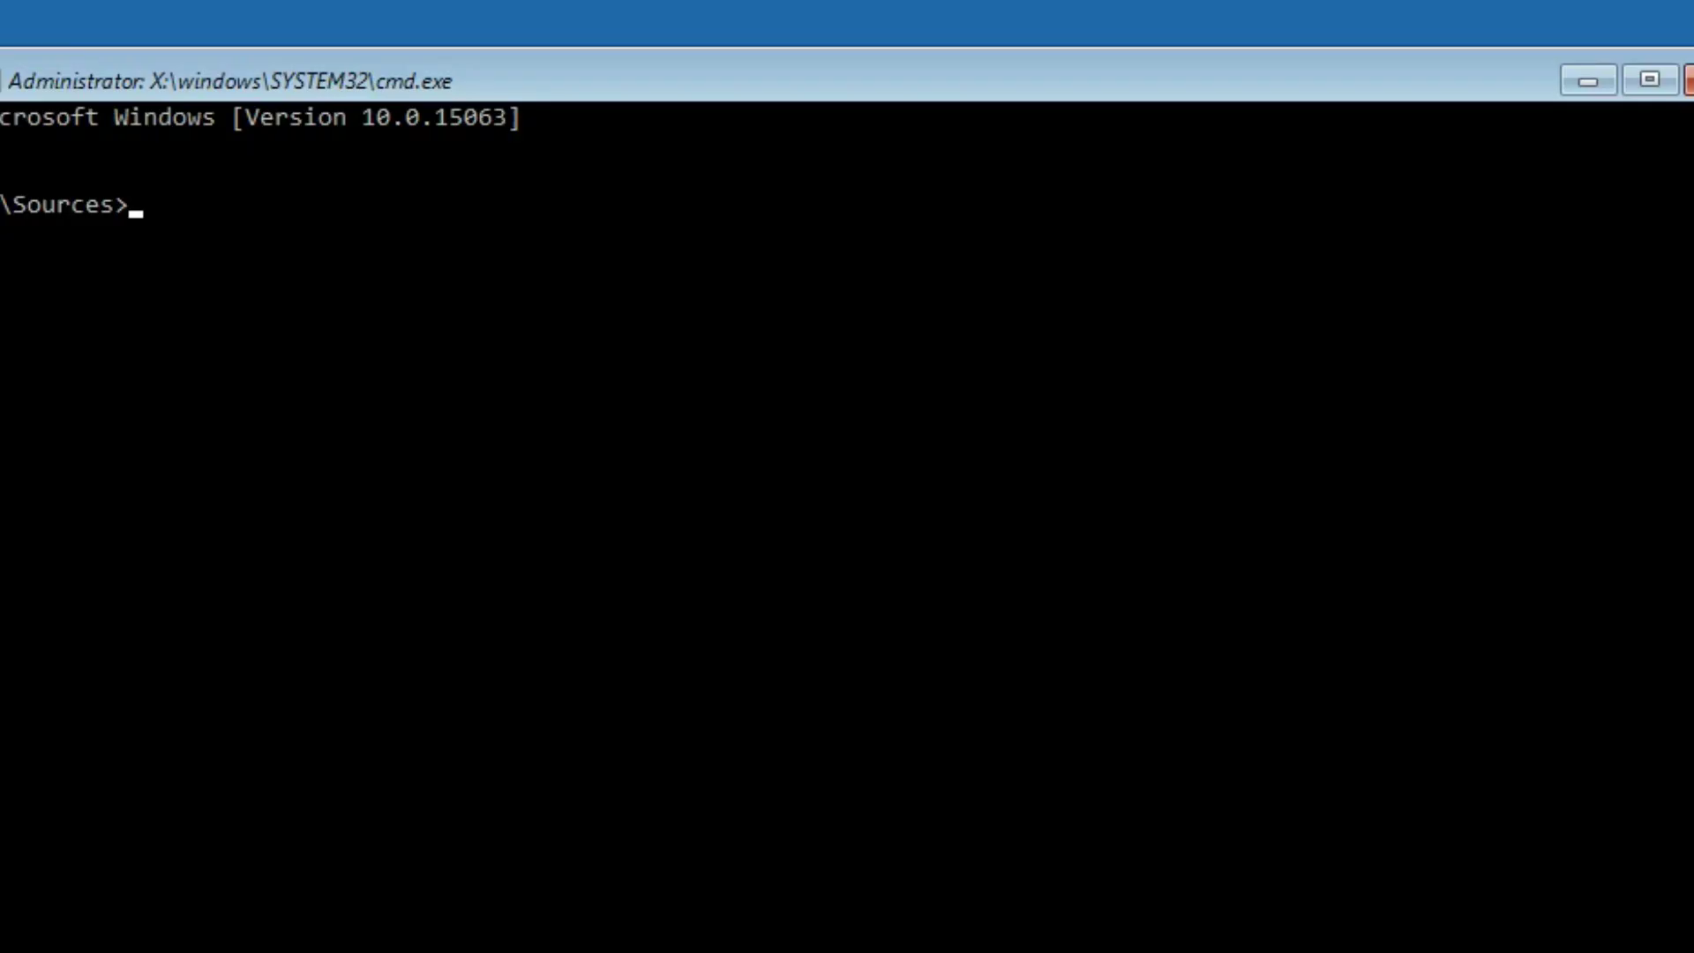
text(b)
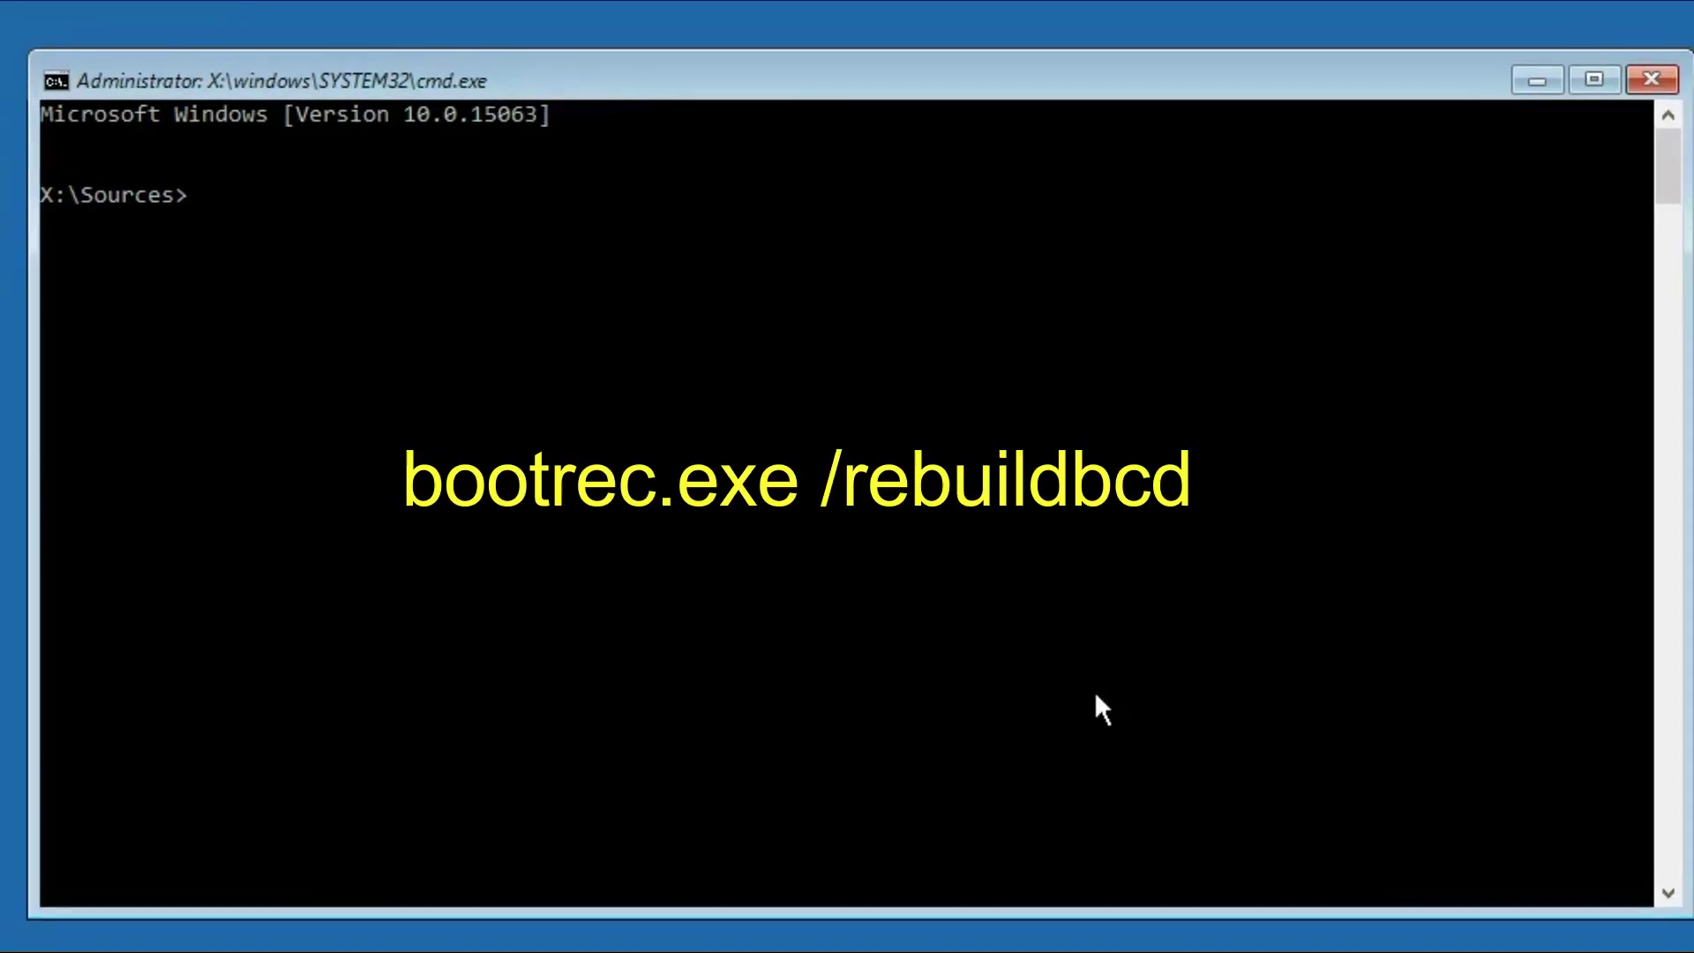
text(ootrec.ex)
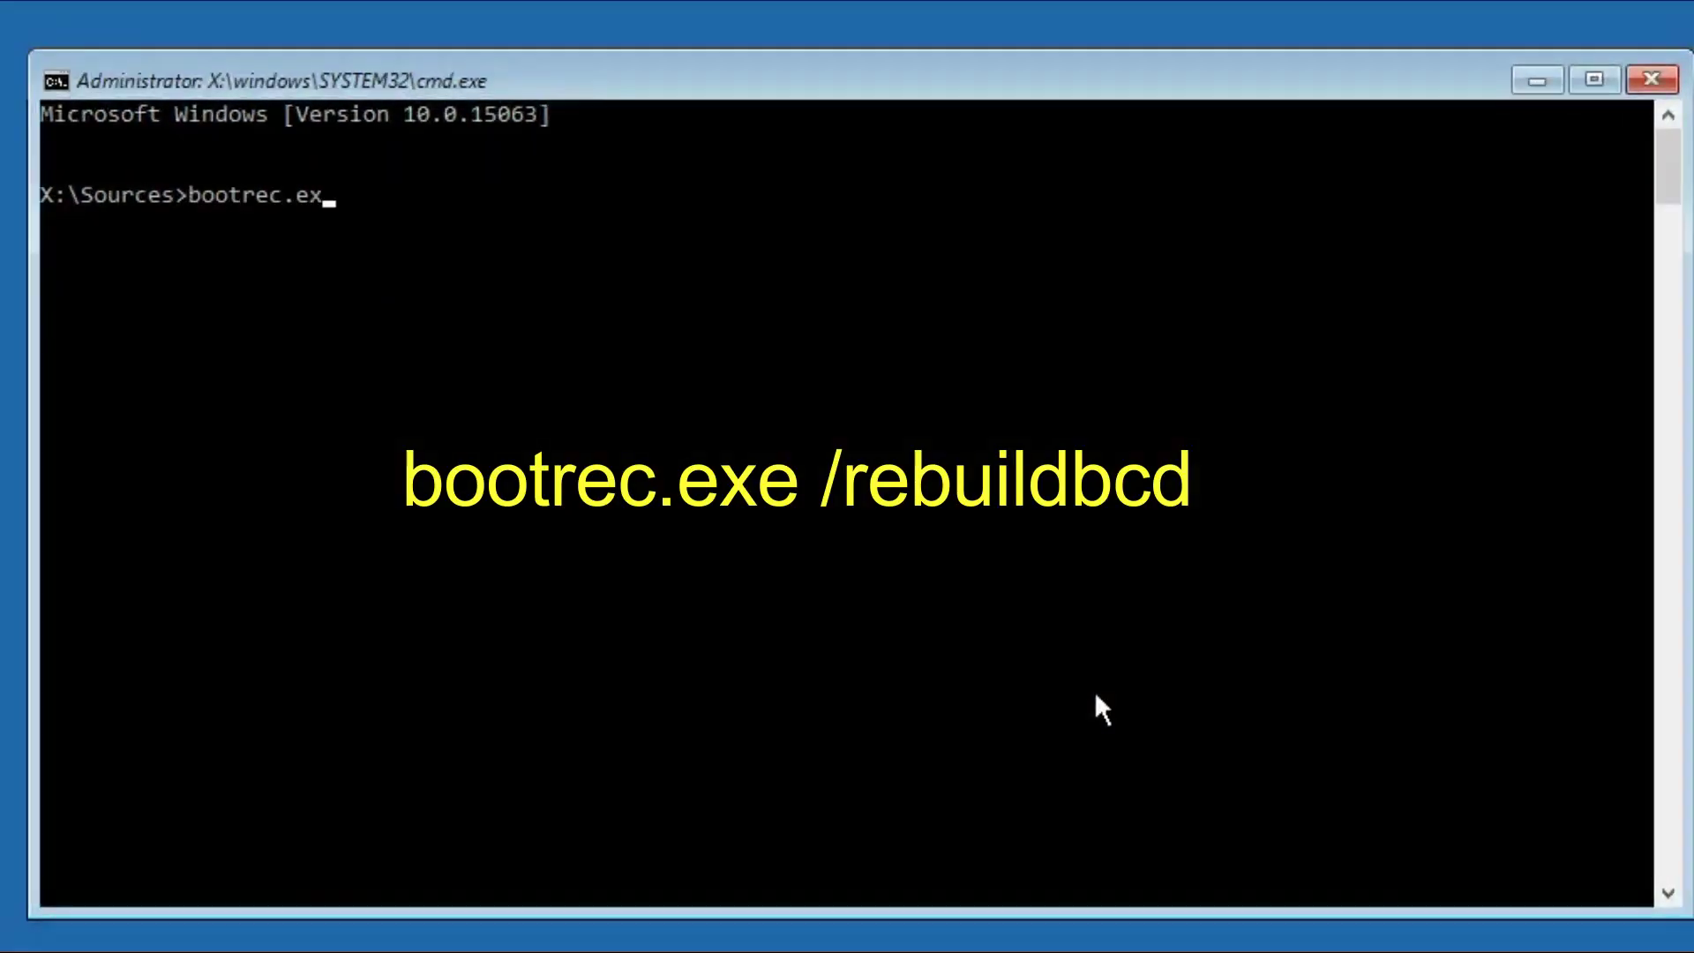
text(e /)
text(rebu)
text(ildbcd)
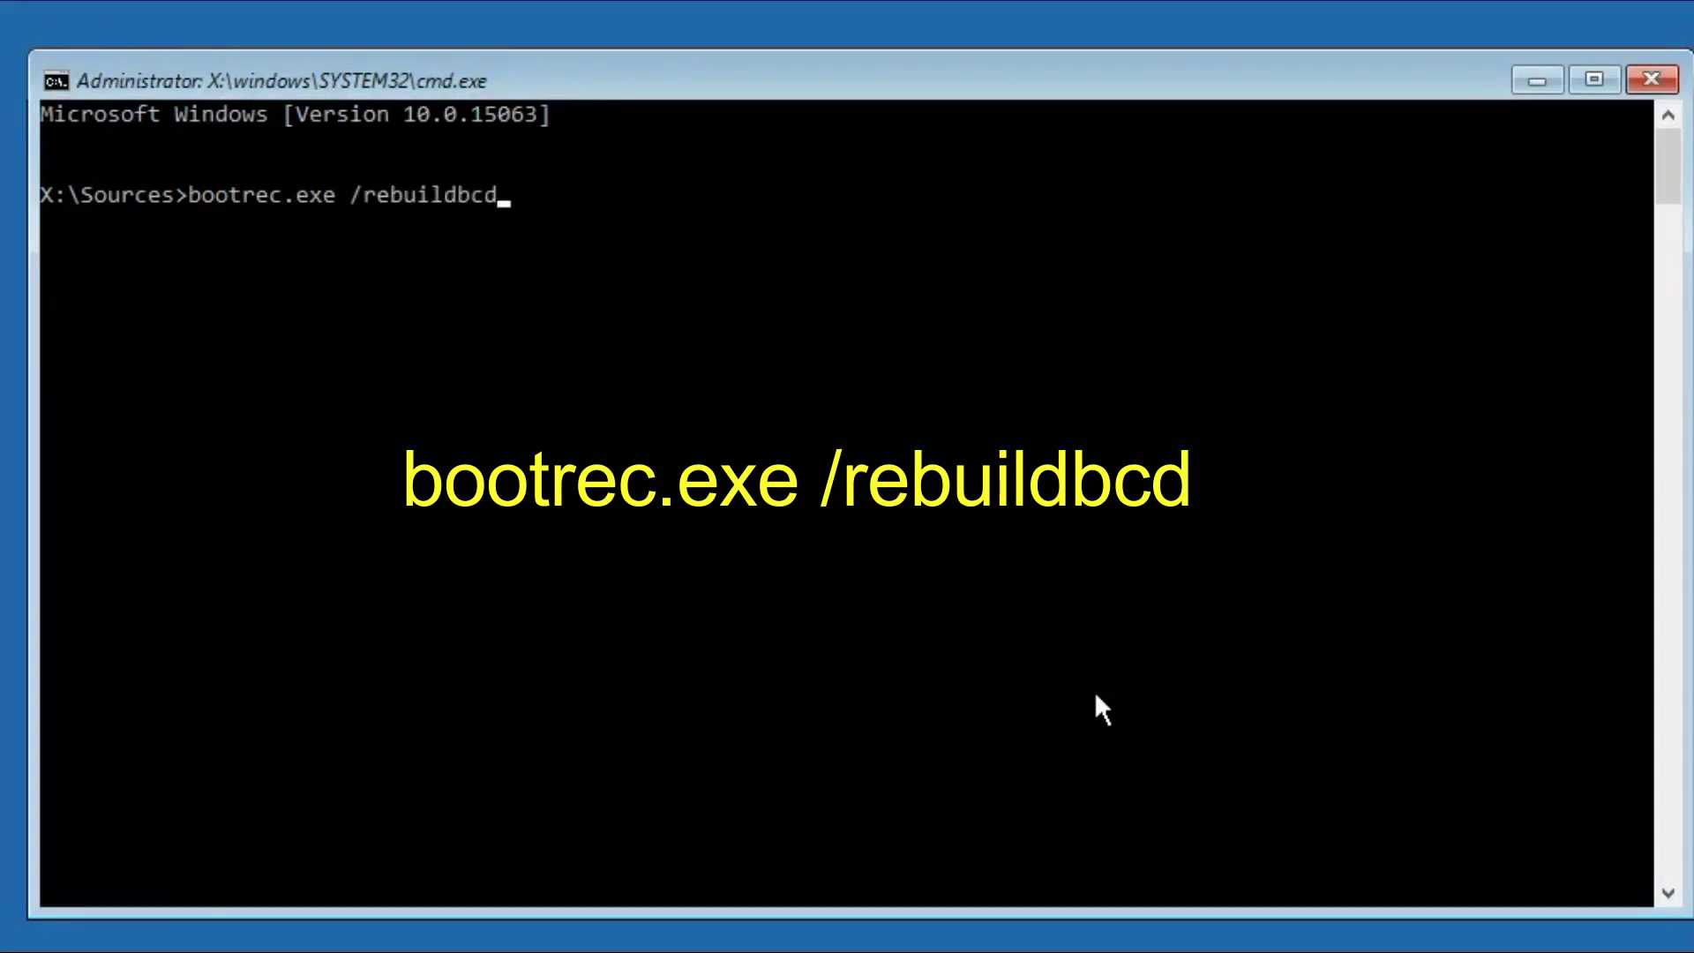
Run bootrec.exe /rebuildbcd to rebuild the boot configuration data.
key(Return)
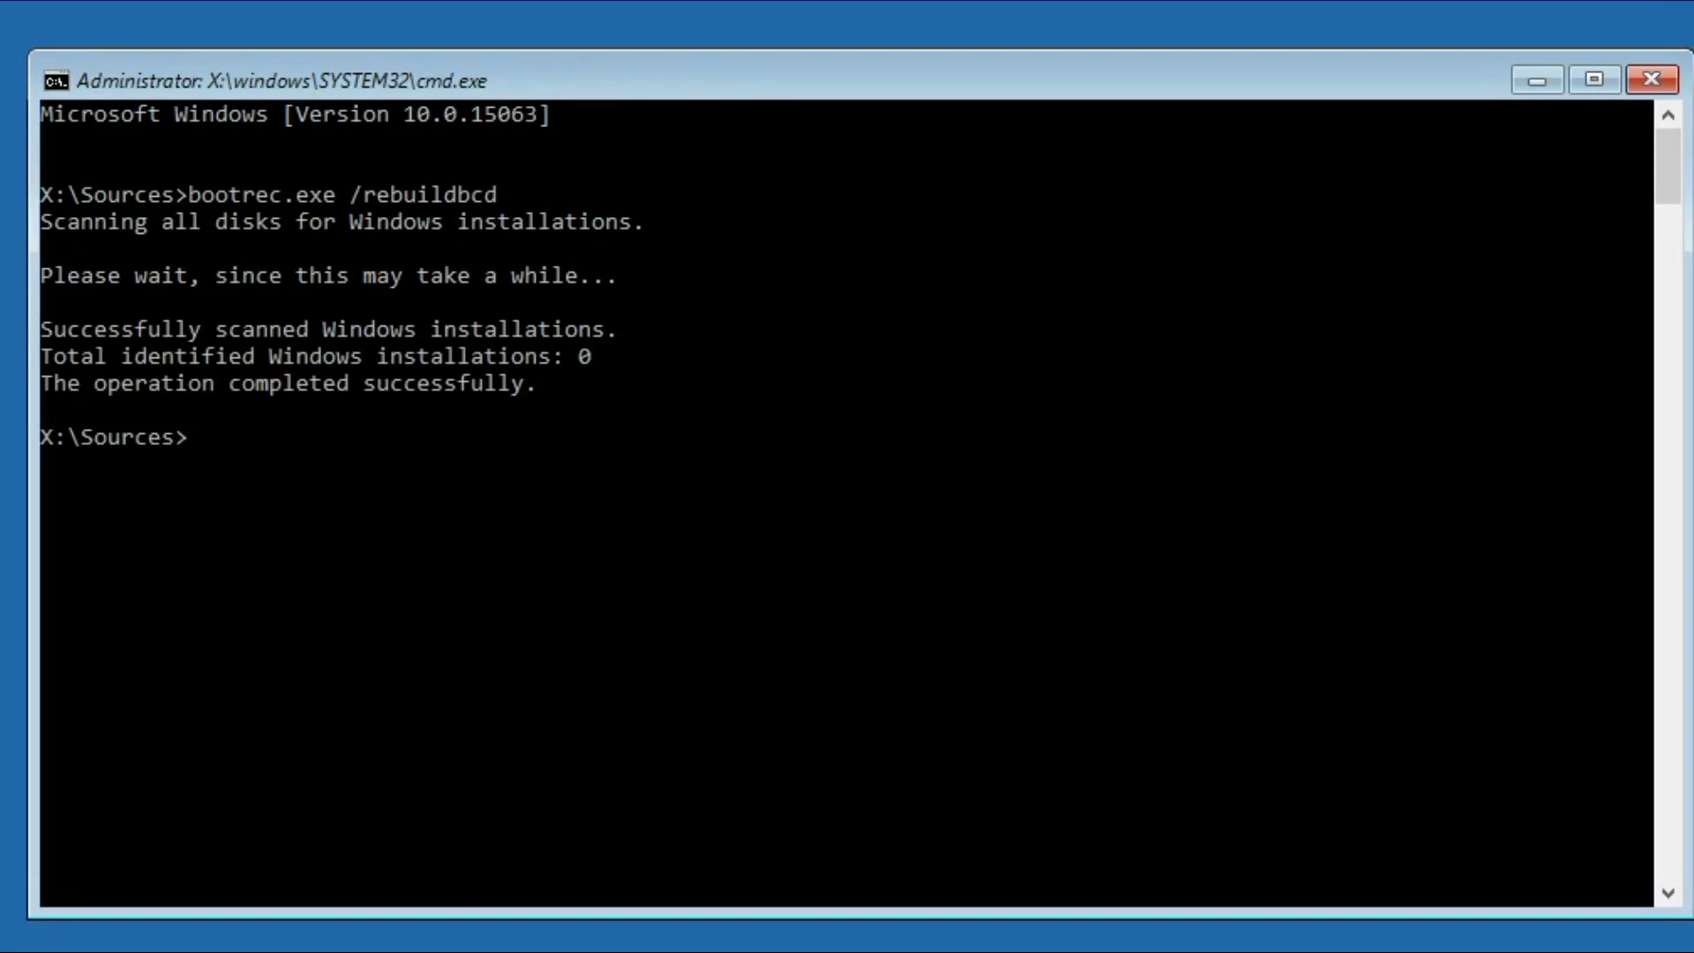
text(b)
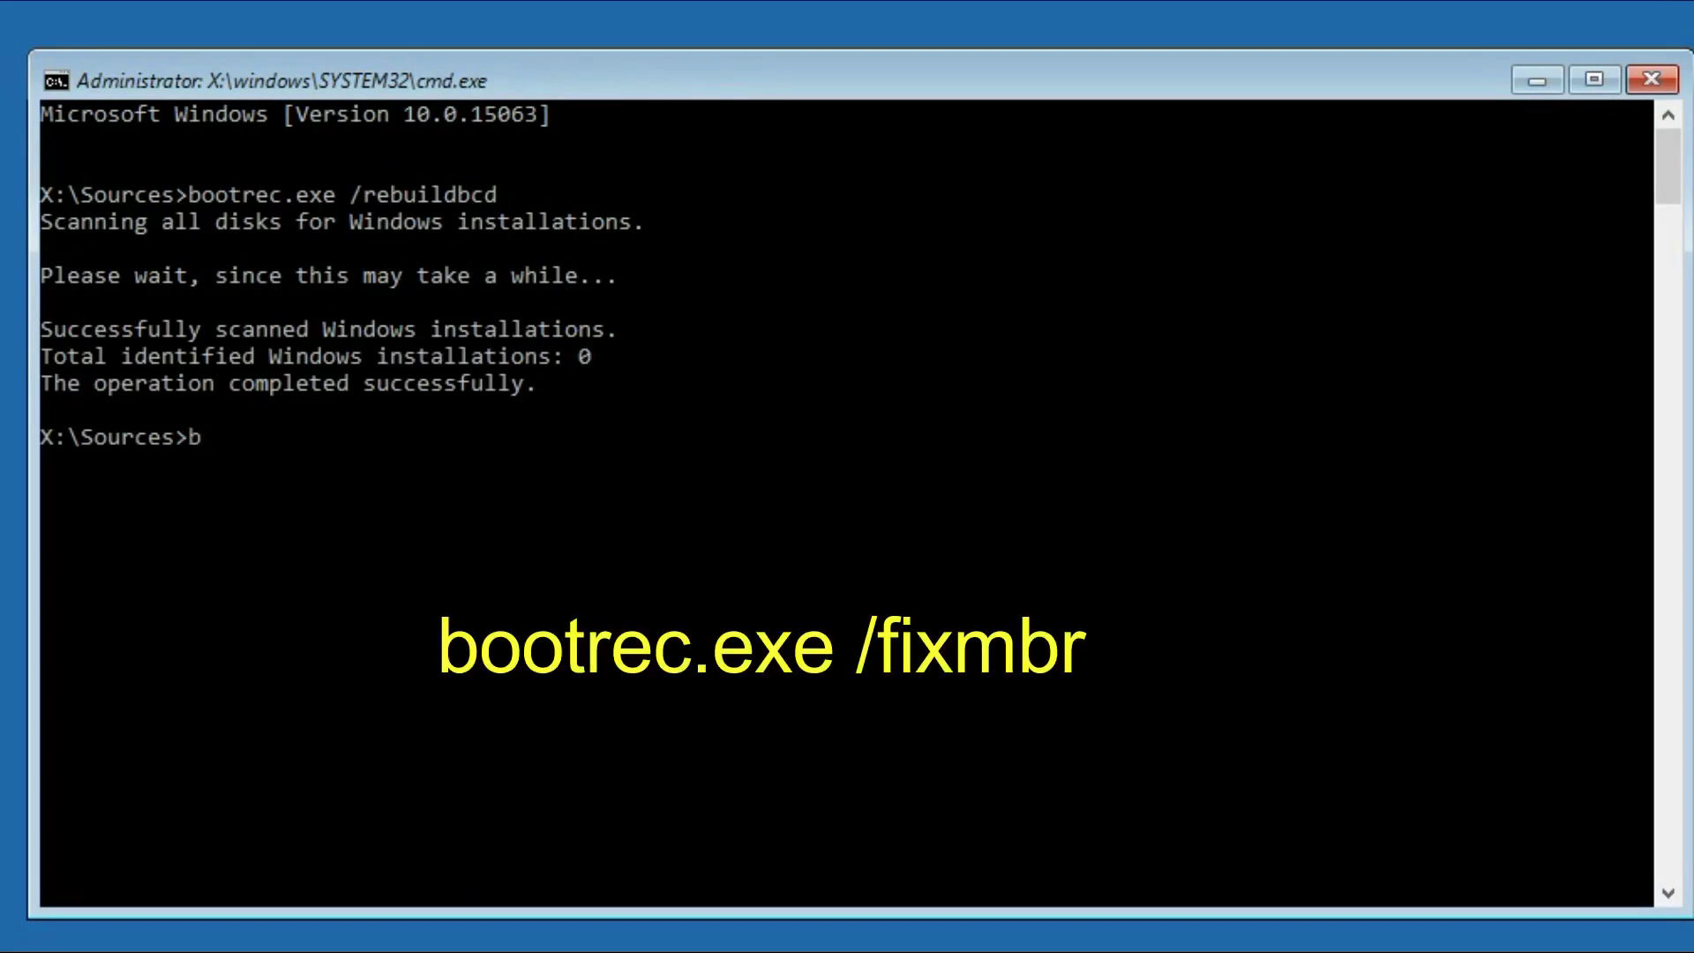
text(ootrec.)
text(exe /f)
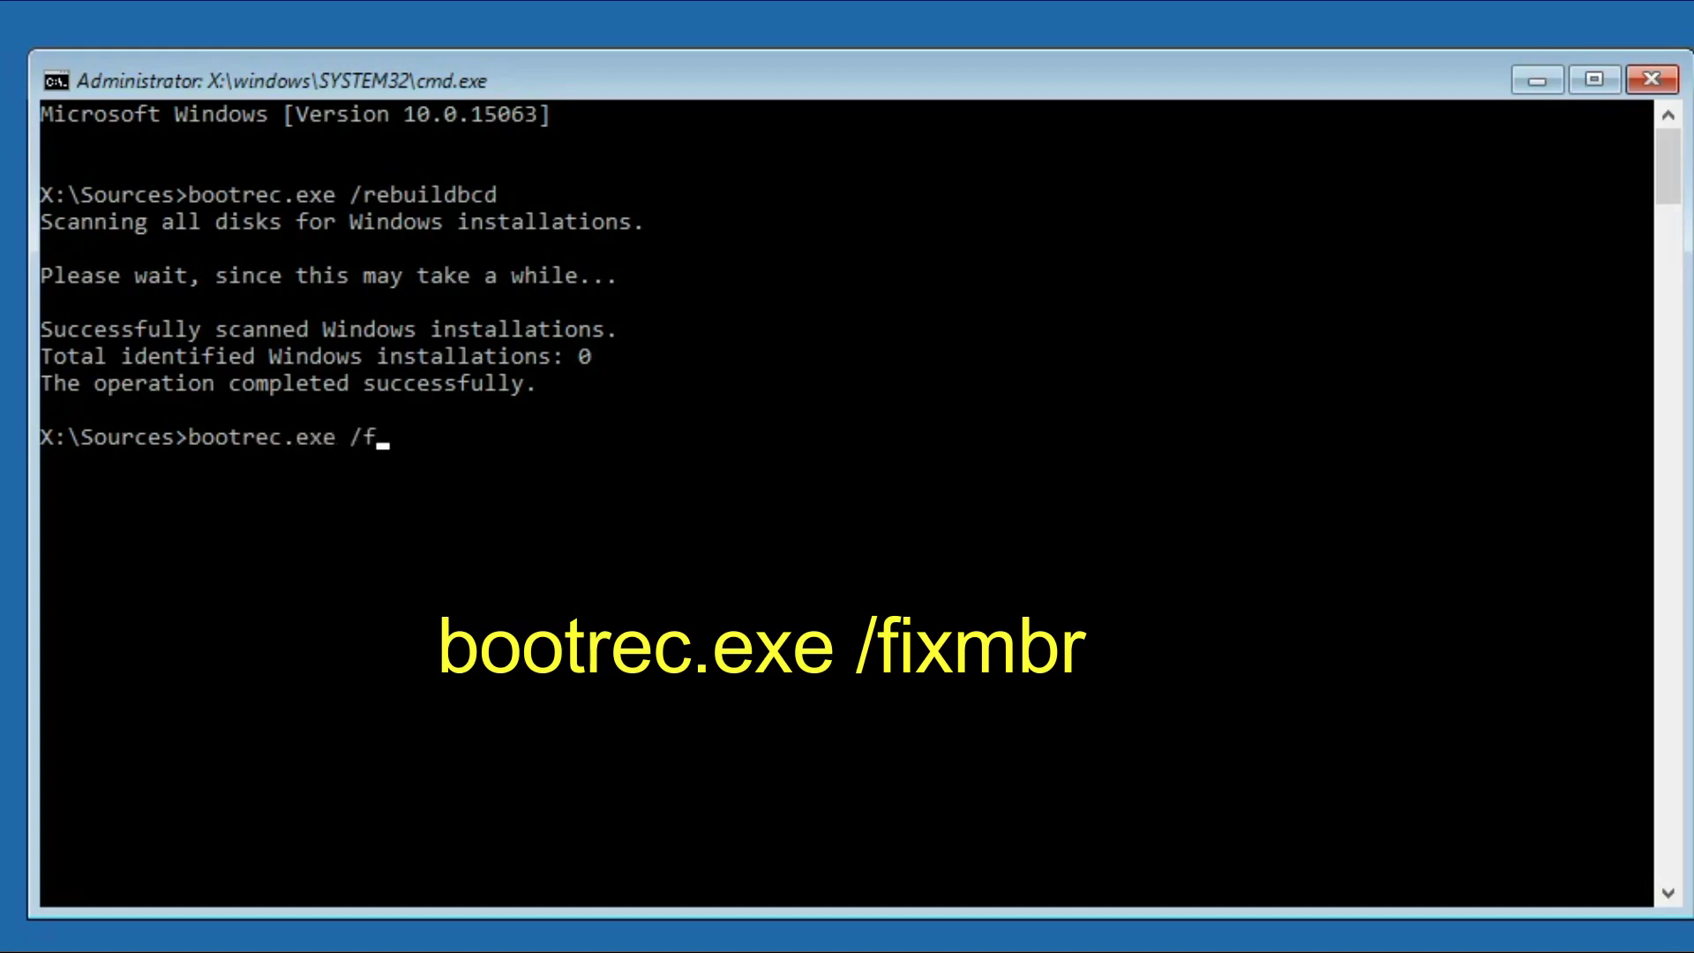
text(ixmbr)
Run bootrec.exe /fixmbr and then bootrec.exe /fixboot.
key(Return)
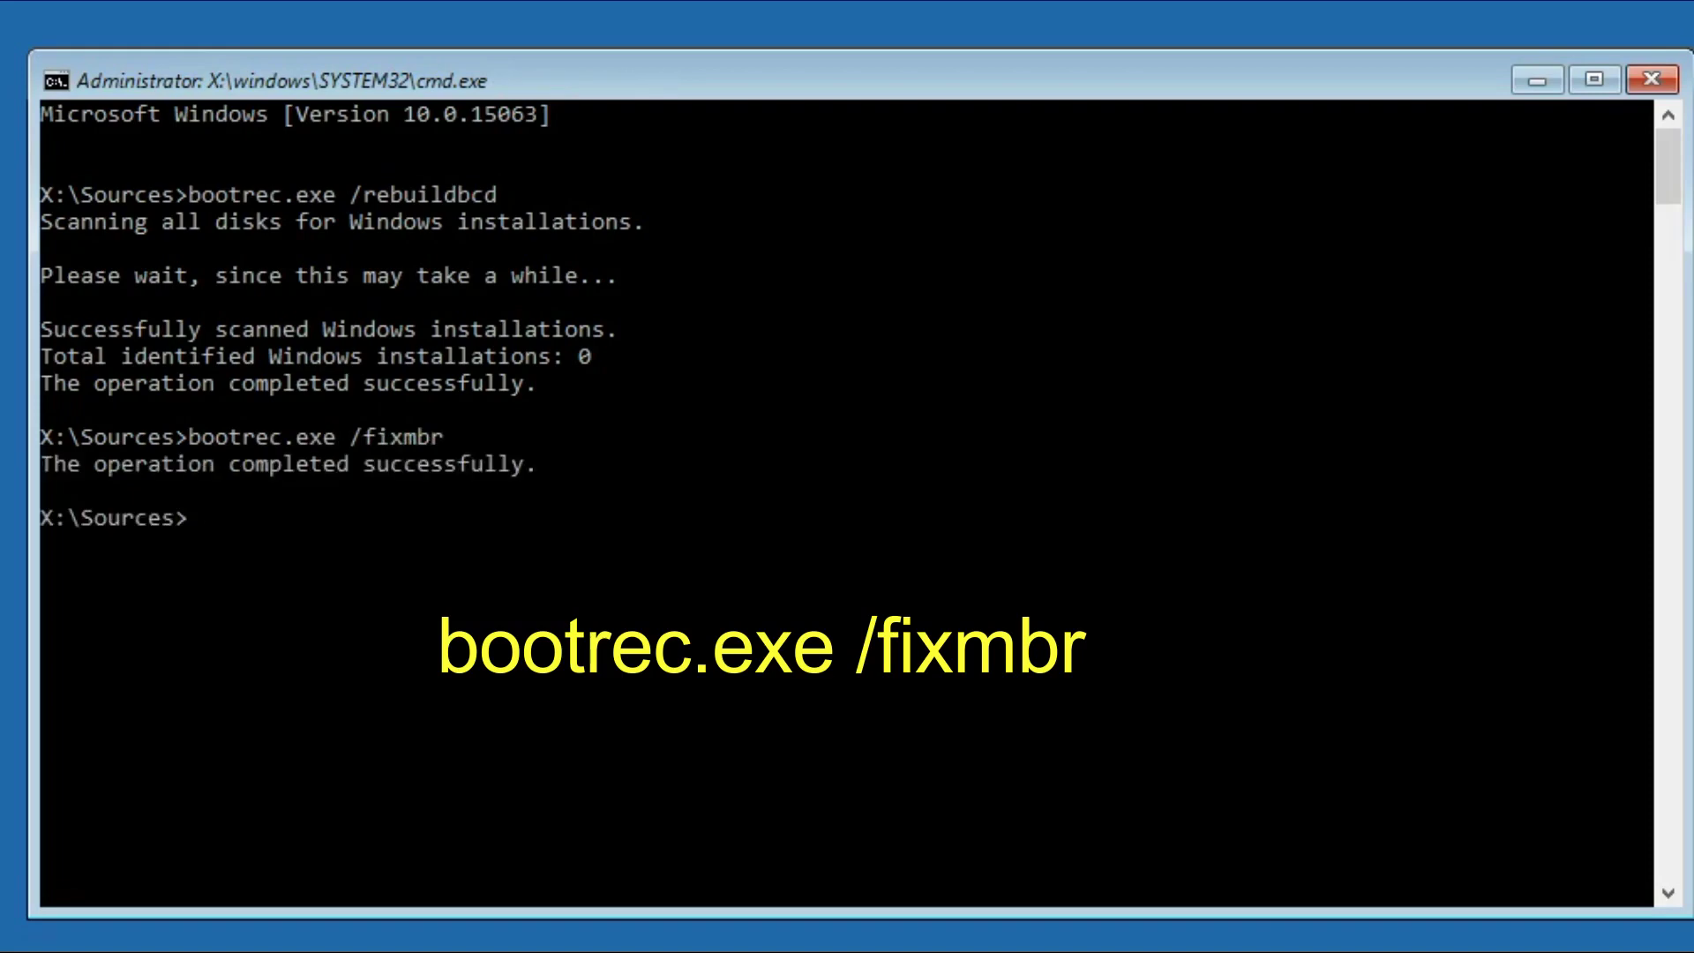
text(b)
text(ootre)
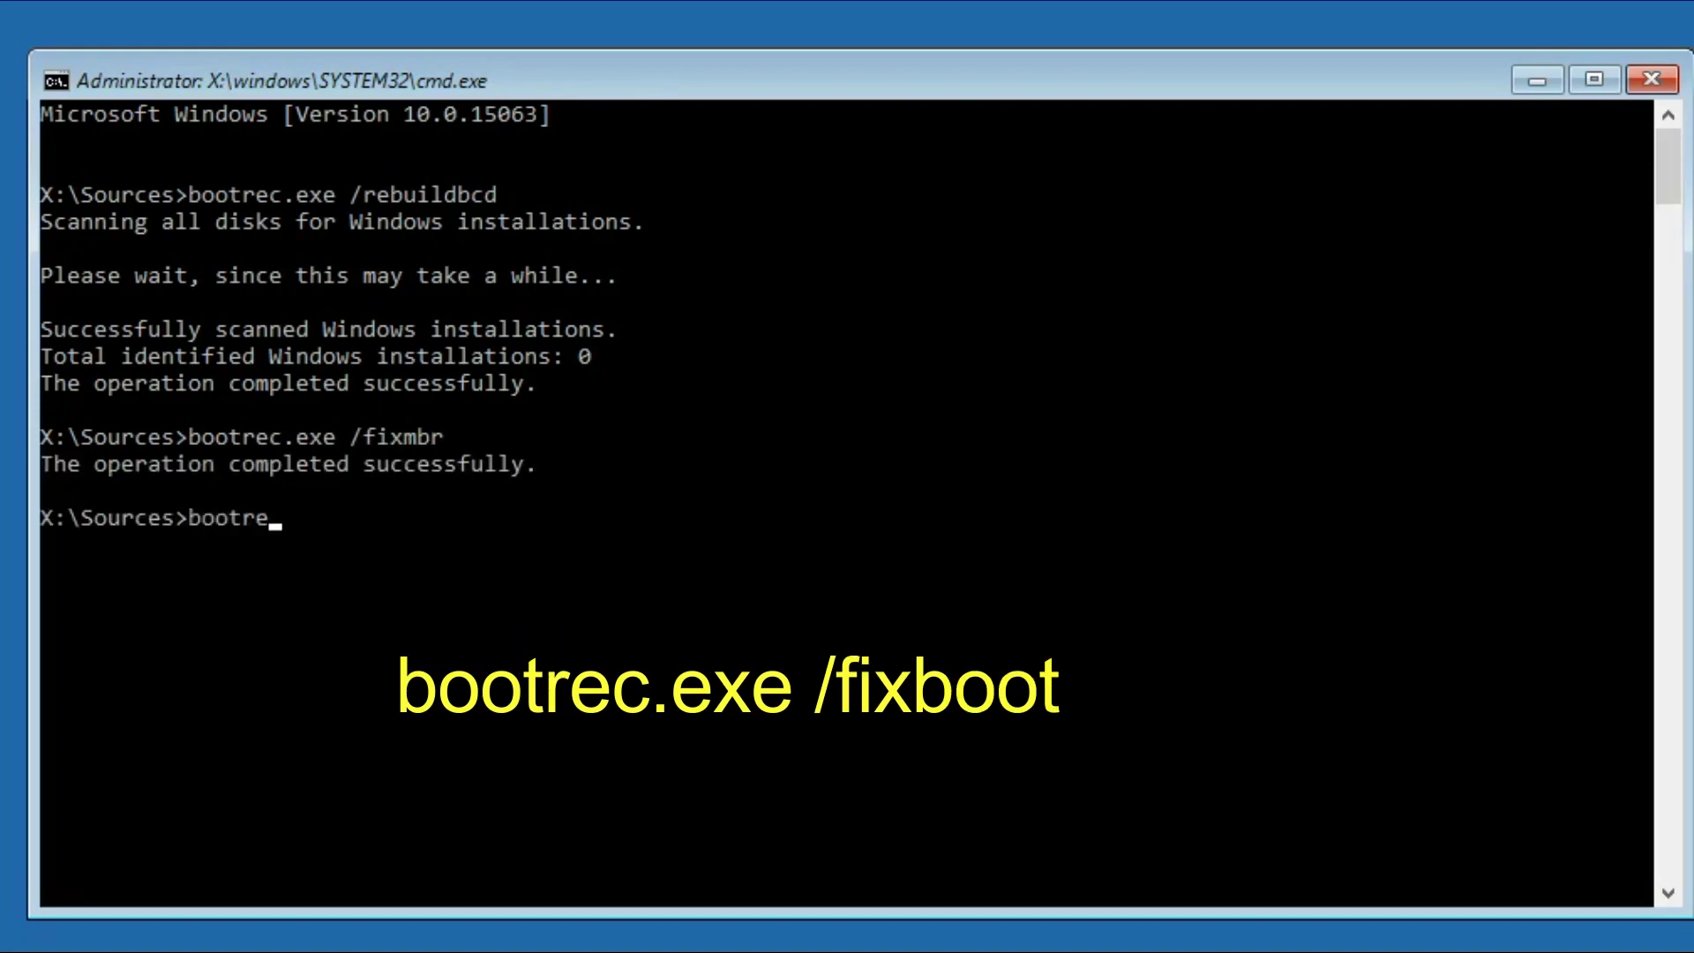
text(c.exe /)
text(fi)
text(xboot)
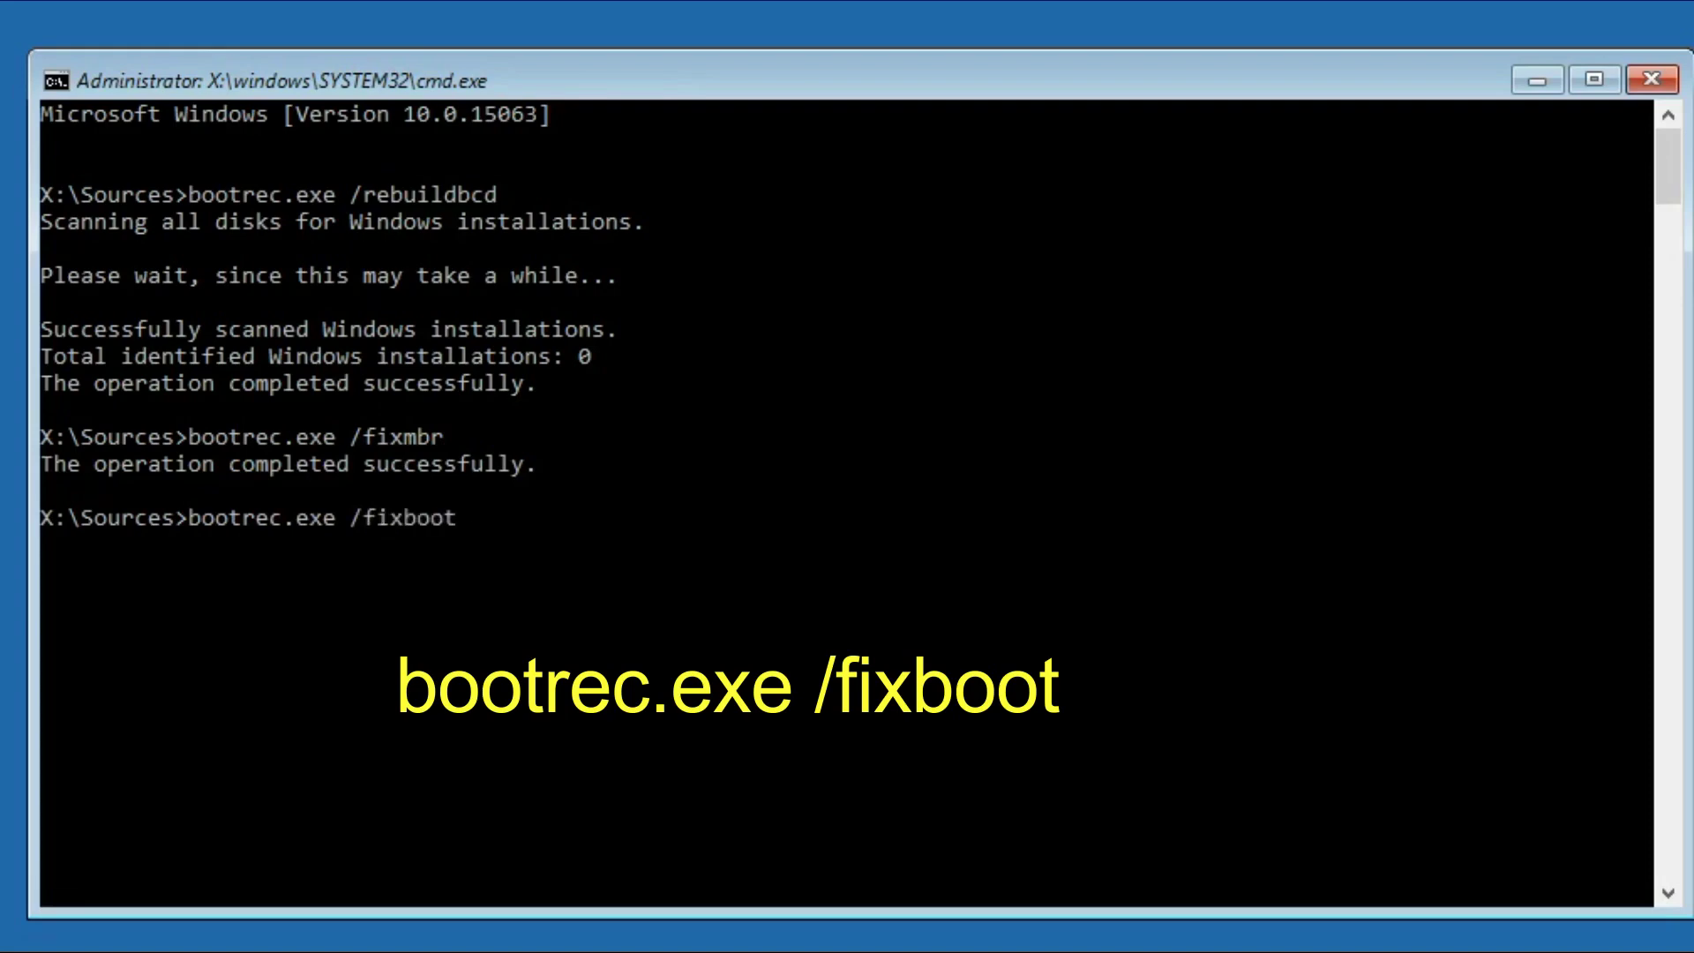
key(Return)
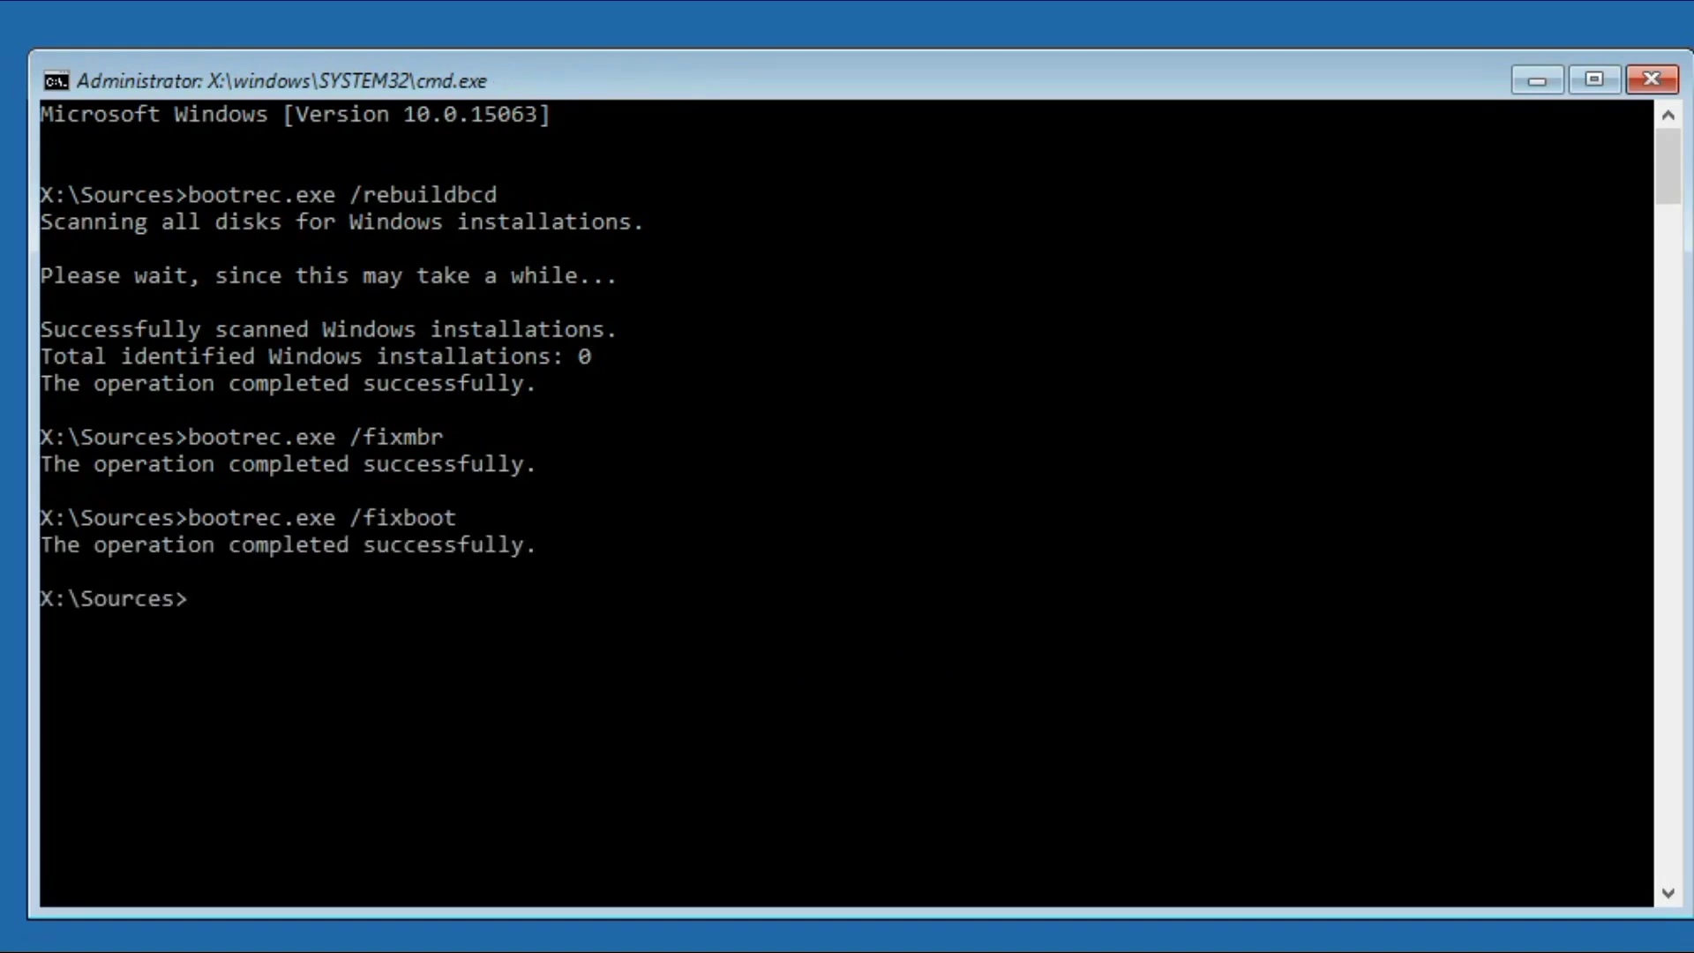
text(exit)
Enter 'exit' to leave Command Prompt and reboot into Windows 10.
key(Return)
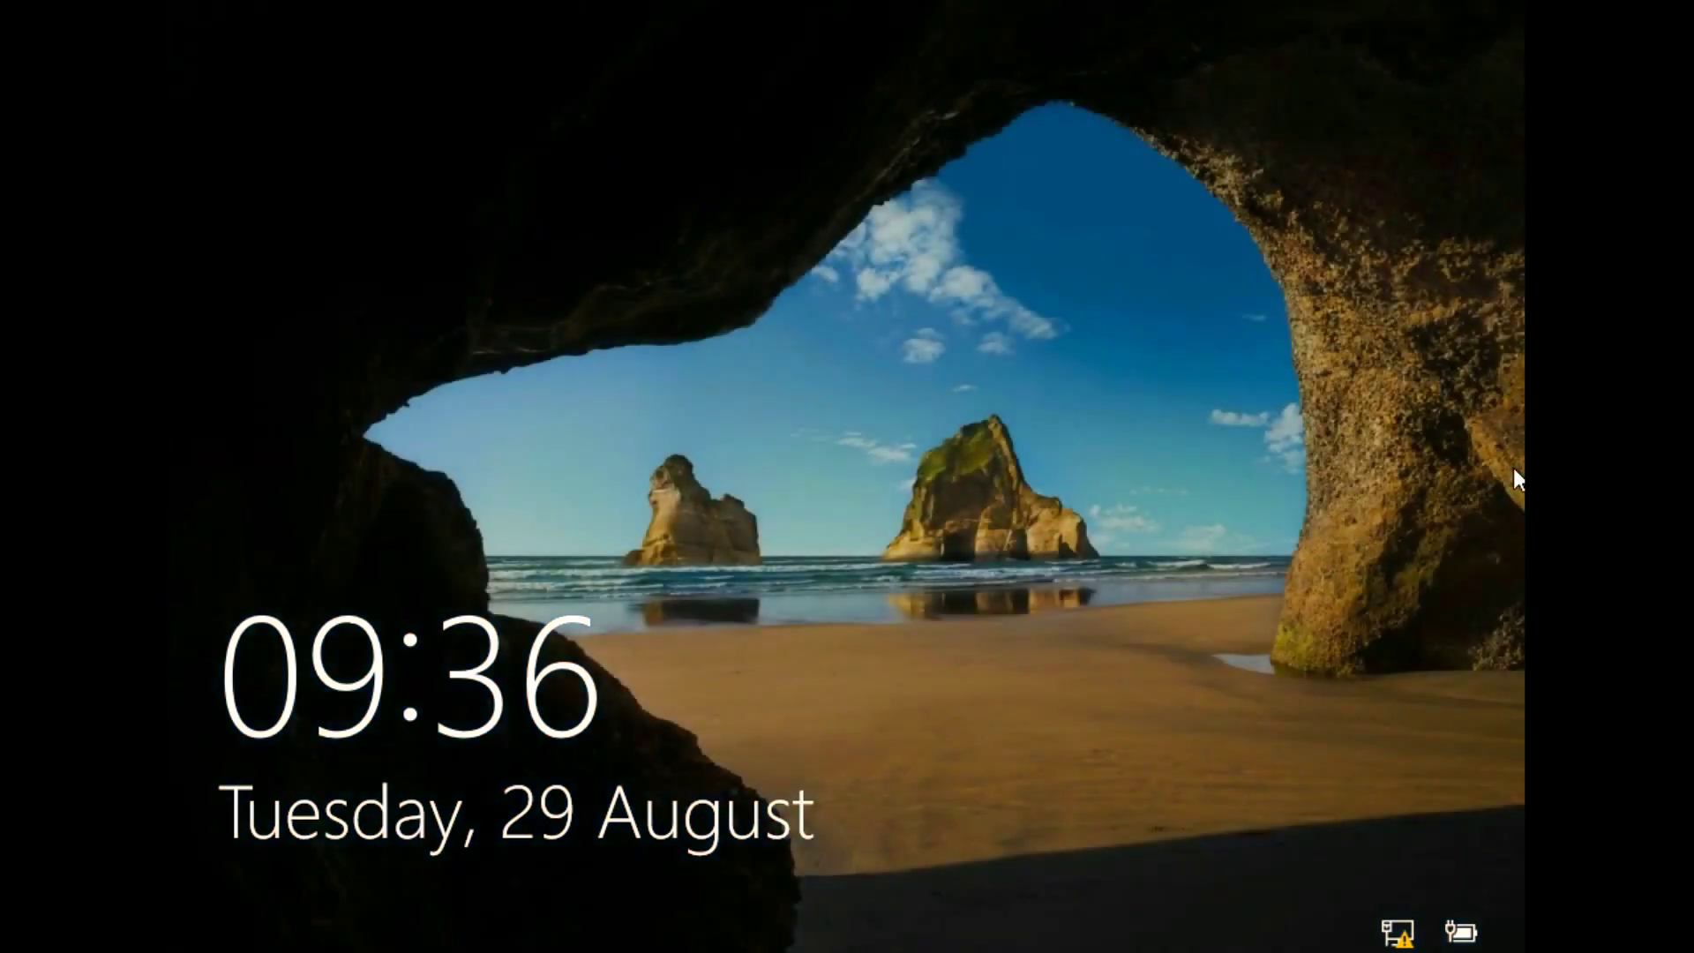
Press Space on the lock screen to show the sign-in password box.
key(space)
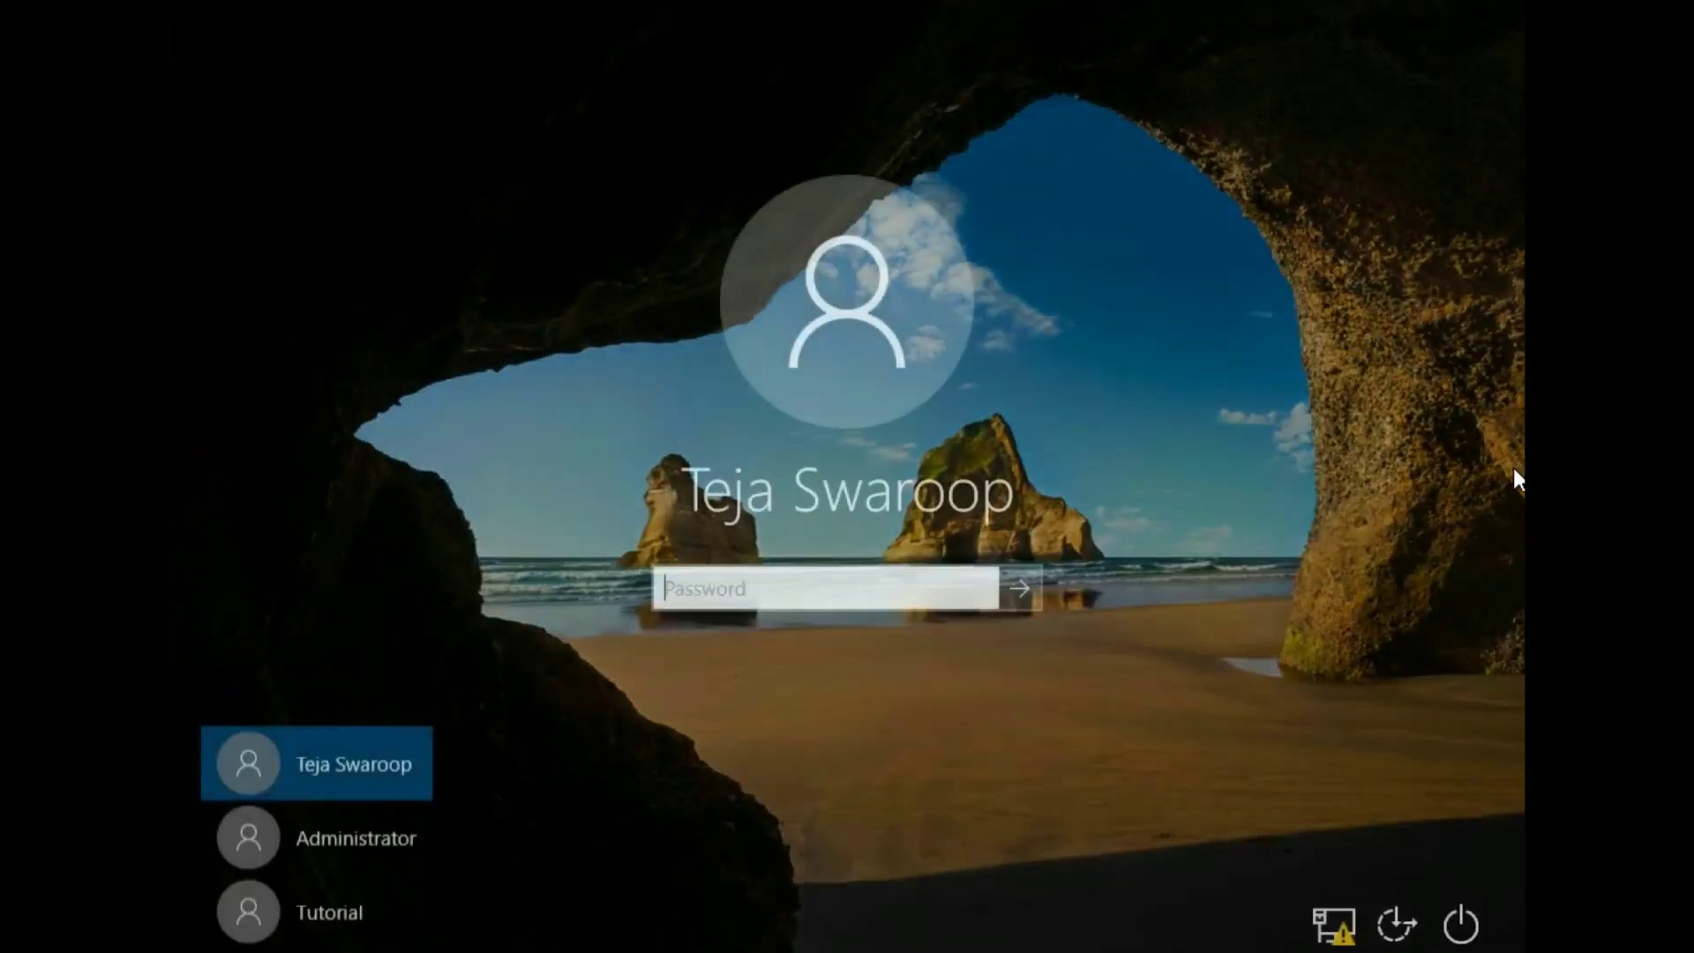